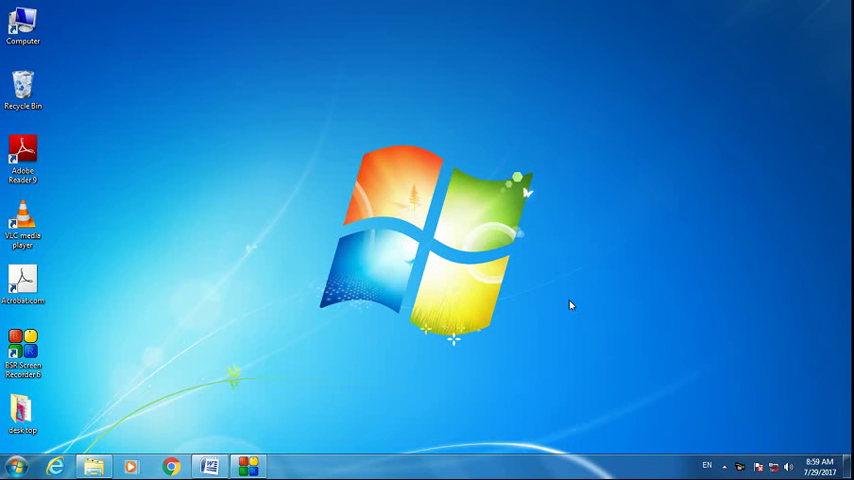
# - Launch Microsoft Office Word 2007 from the Start menu and maximize its window
pyautogui.click(14, 466)
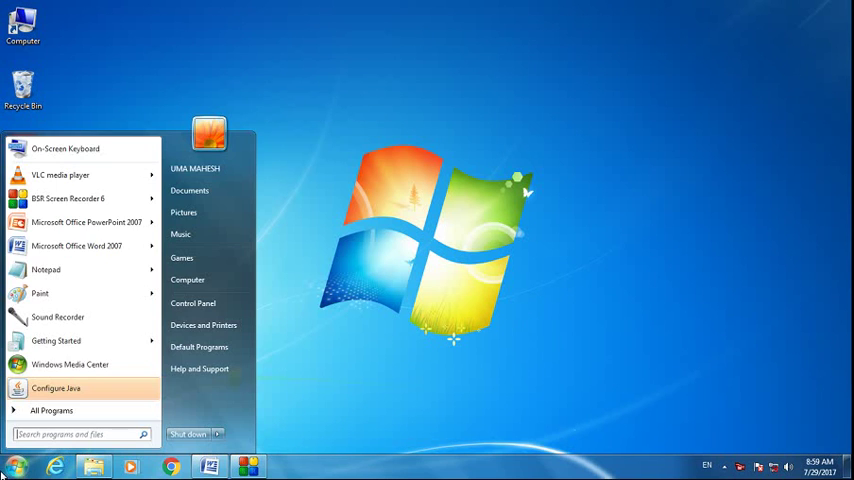
pyautogui.click(77, 245)
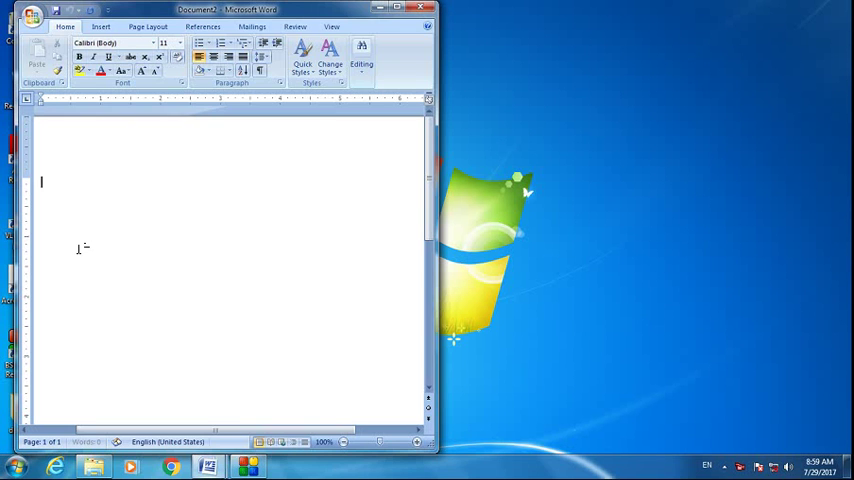
pyautogui.doubleClick(265, 10)
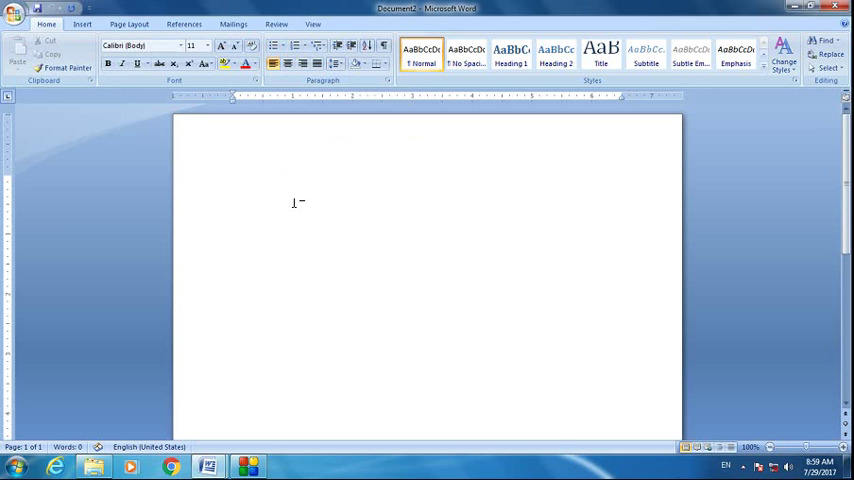
pyautogui.write('1')
pyautogui.write('.')
# - Create list items '1. I am going to show' and '2. You', leaving the third line unnumbered
pyautogui.press('space')
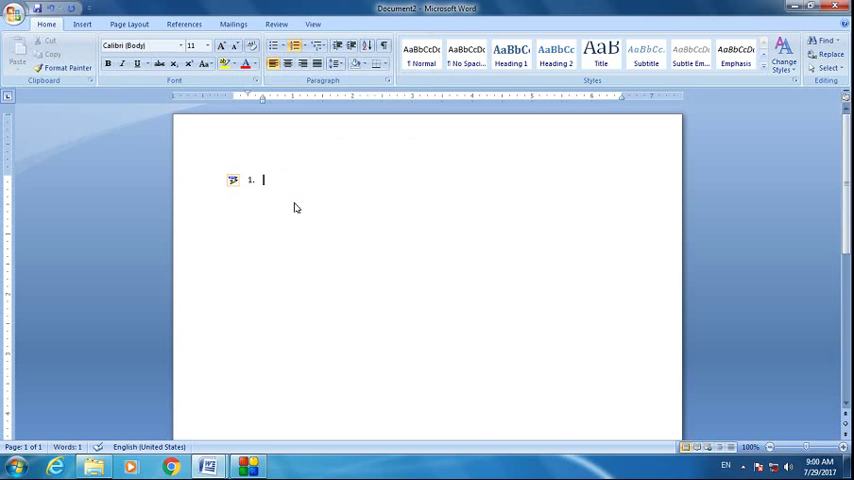
pyautogui.write('im go')
pyautogui.write('ing to ')
pyautogui.write('sho')
pyautogui.write('e')
pyautogui.press('BackSpace')
pyautogui.write('w')
pyautogui.press('Return')
pyautogui.write('y')
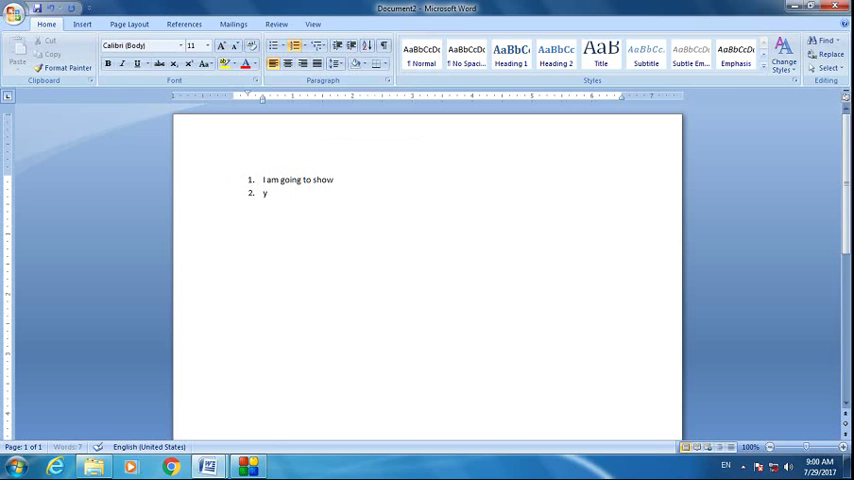
pyautogui.write('ou')
pyautogui.press('Return')
pyautogui.press('BackSpace')
pyautogui.write('2.1')
pyautogui.write(' h')
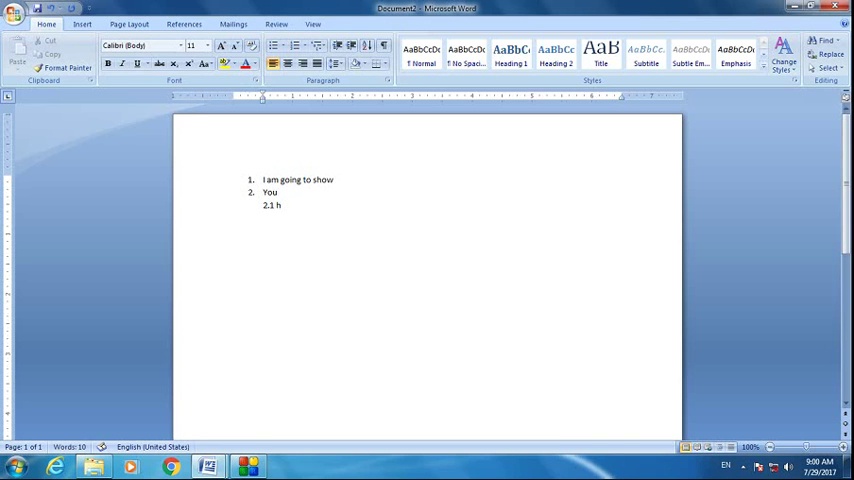
pyautogui.write('ow to ')
pyautogui.write('adju')
pyautogui.write('st')
# - Enter sub-items 2.1 'how to adjust', 2.2 'space between' and 2.3 'text and number'
pyautogui.press('Return')
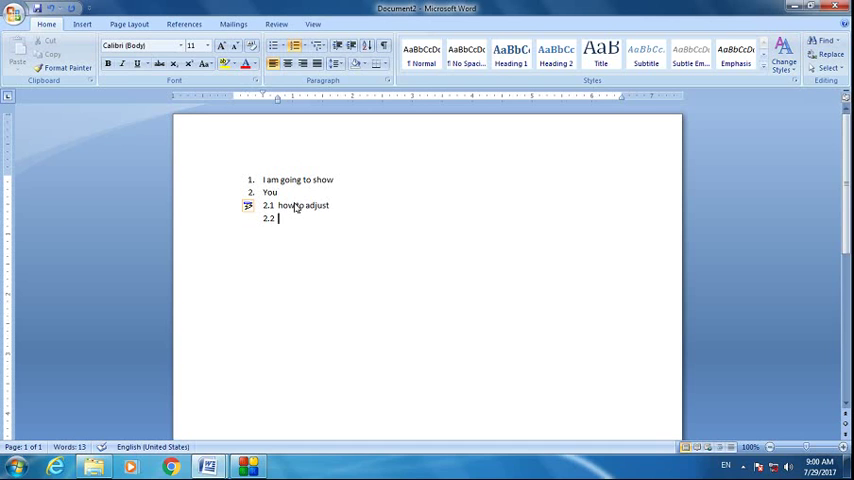
pyautogui.write('space b')
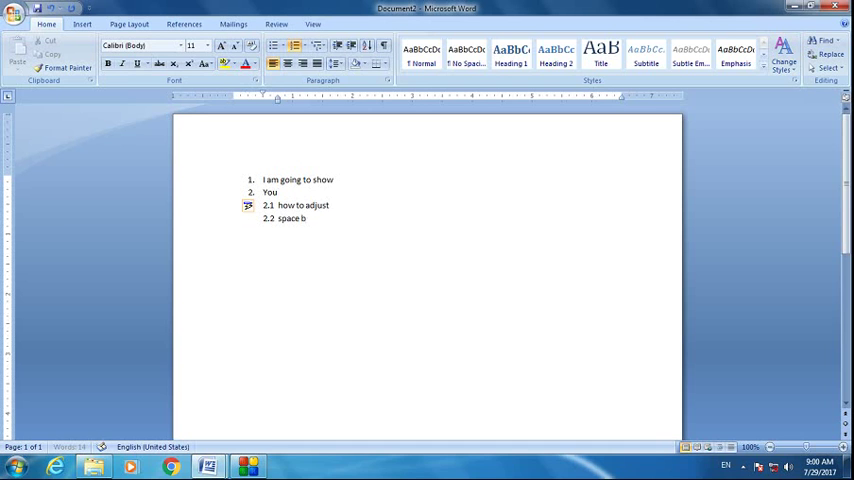
pyautogui.write('etww')
pyautogui.press('BackSpace')
pyautogui.write('een')
pyautogui.press('Return')
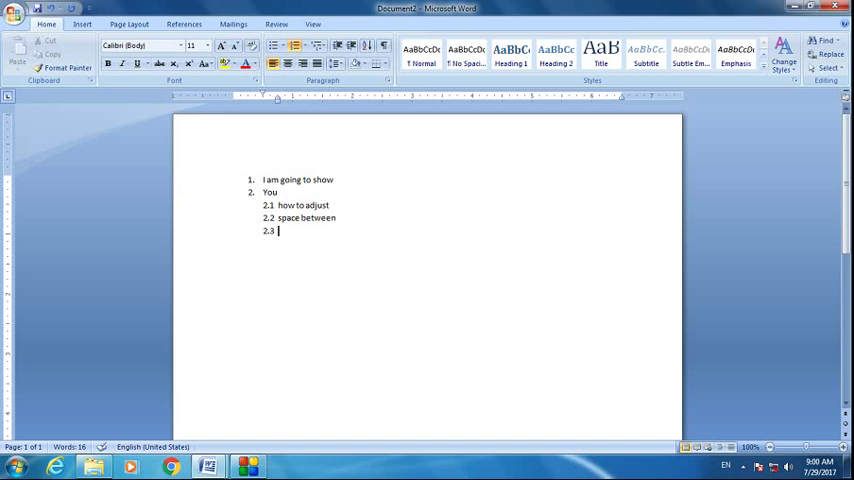
pyautogui.write('te')
pyautogui.write('xt and ')
pyautogui.write('number')
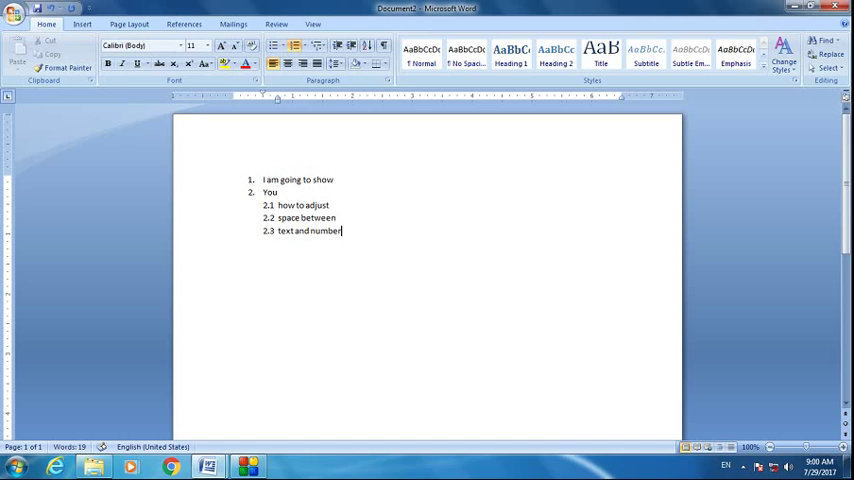
pyautogui.press('Return')
# - Clear the numbering and indent from the empty 2.4 line and make it item 3
pyautogui.press('BackSpace')
pyautogui.press('BackSpace')
pyautogui.write('3.')
pyautogui.press('space')
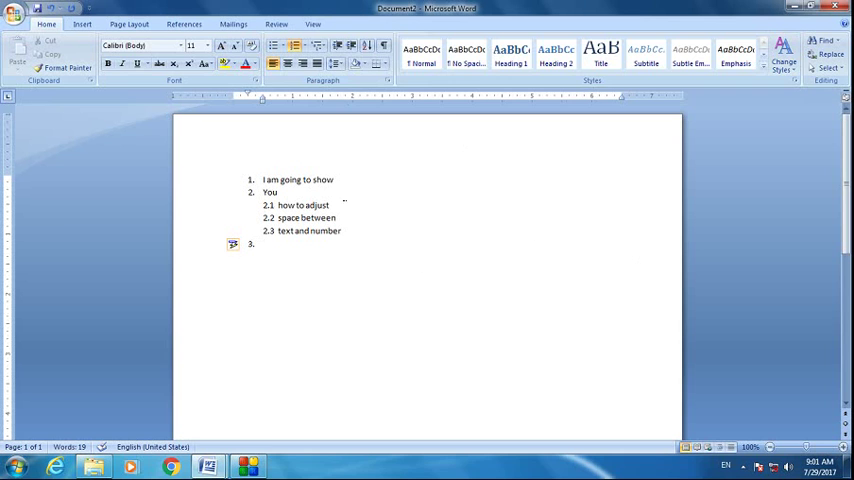
pyautogui.click(845, 100)
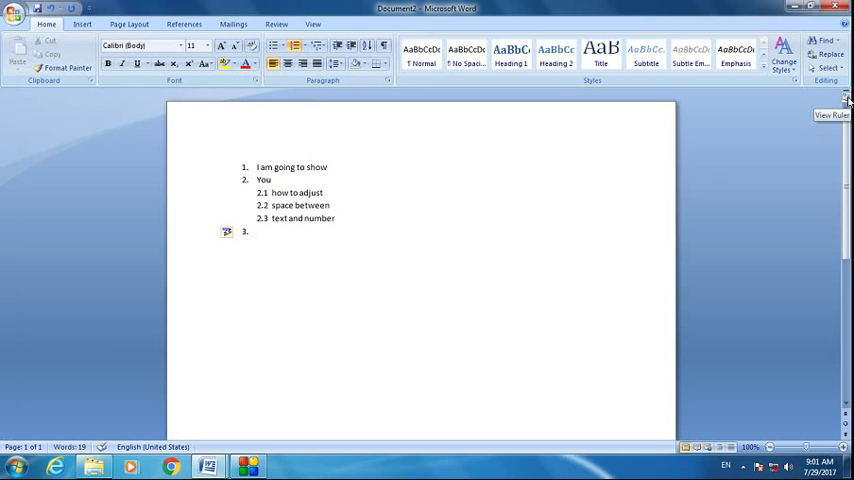
pyautogui.click(845, 100)
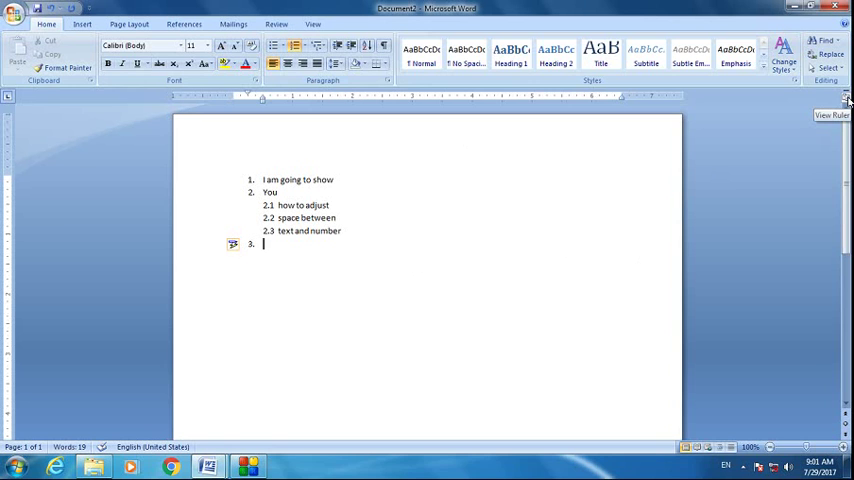
pyautogui.click(845, 100)
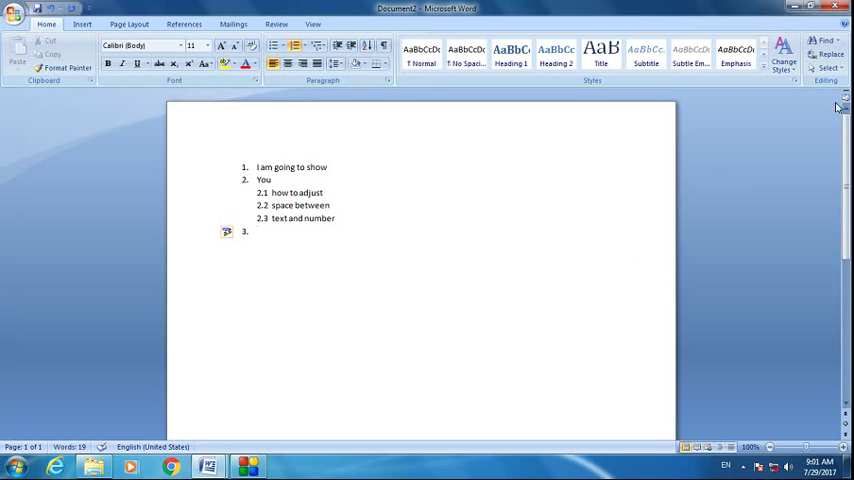
pyautogui.click(845, 100)
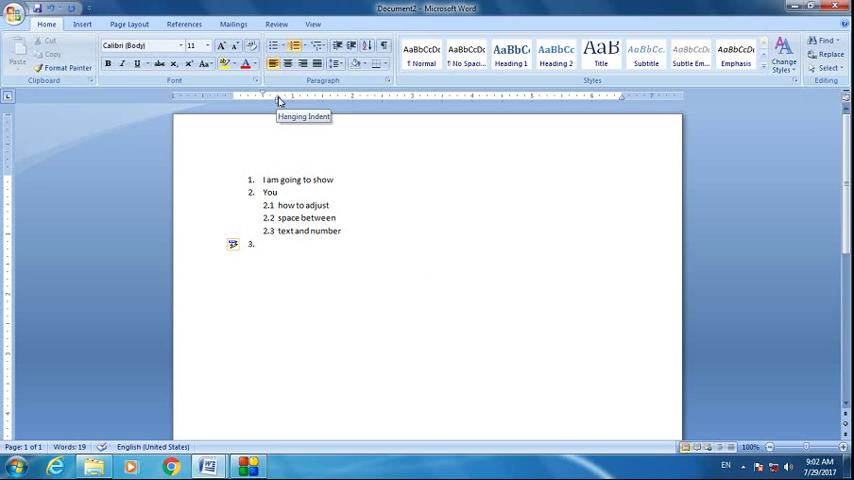
# - Move the hanging indent marker right for sub-items 2.1, 2.2 and 2.3
pyautogui.moveTo(279, 100); pyautogui.dragTo(294, 100)
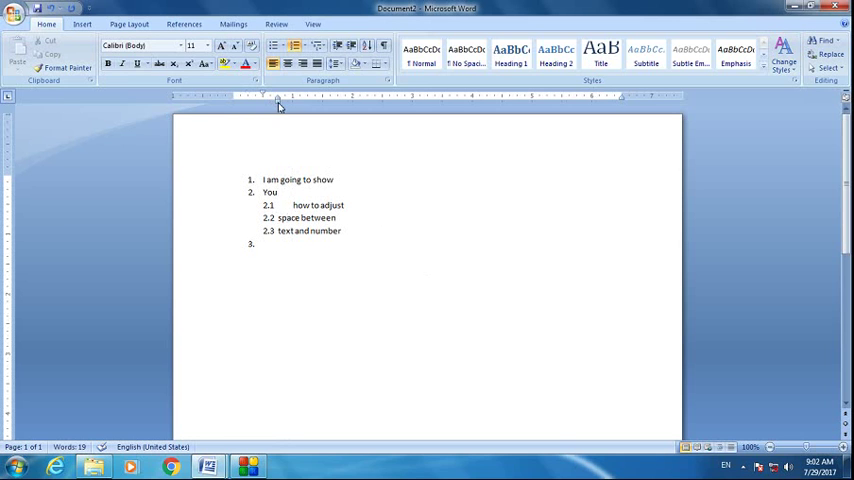
pyautogui.moveTo(280, 101); pyautogui.dragTo(294, 101)
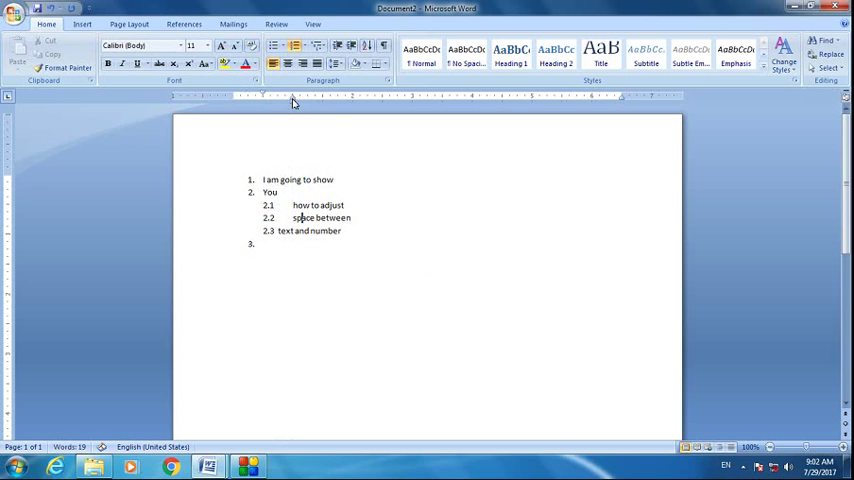
pyautogui.click(278, 230)
pyautogui.moveTo(280, 101); pyautogui.dragTo(294, 101)
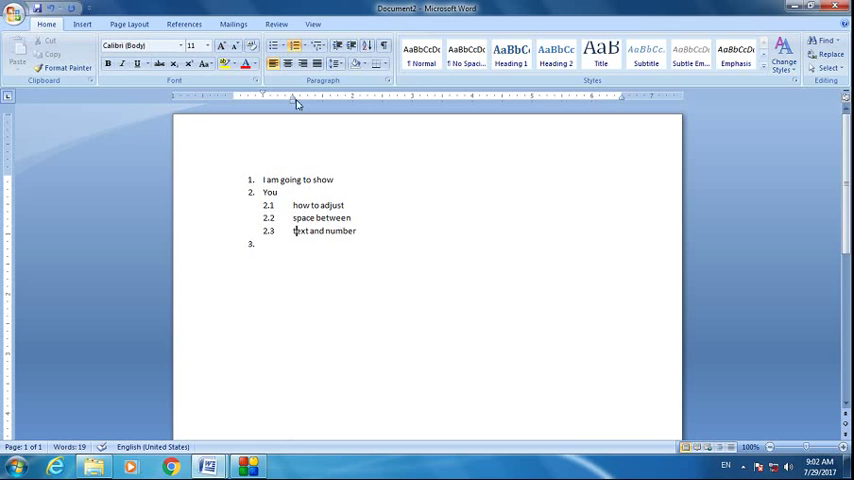
pyautogui.moveTo(295, 97); pyautogui.dragTo(286, 97)
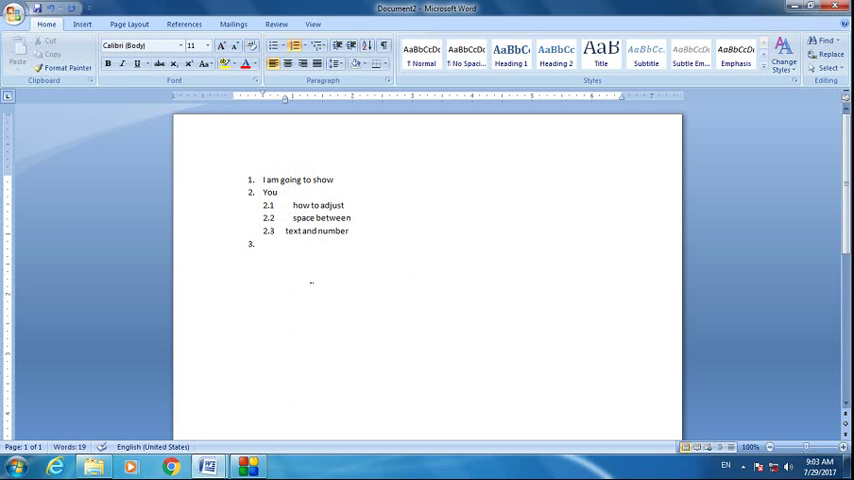
# - Select the word 'You' in item 2, then minimize the Word window
pyautogui.doubleClick(269, 192)
pyautogui.click(797, 7)
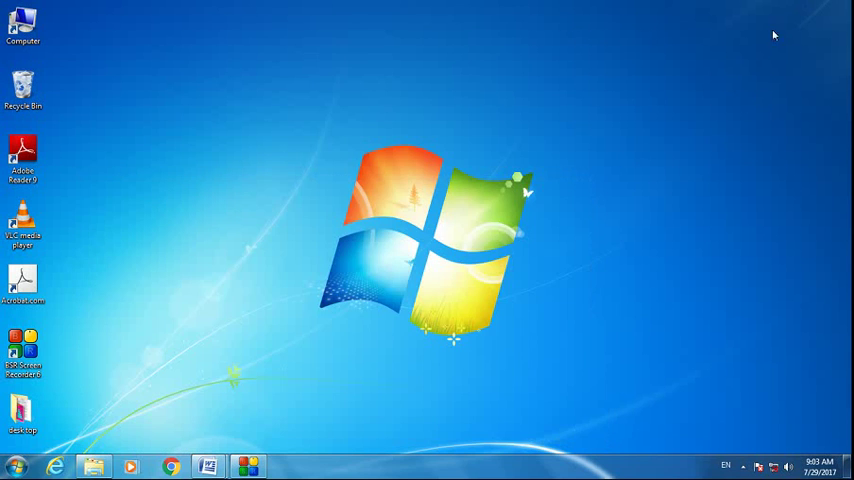